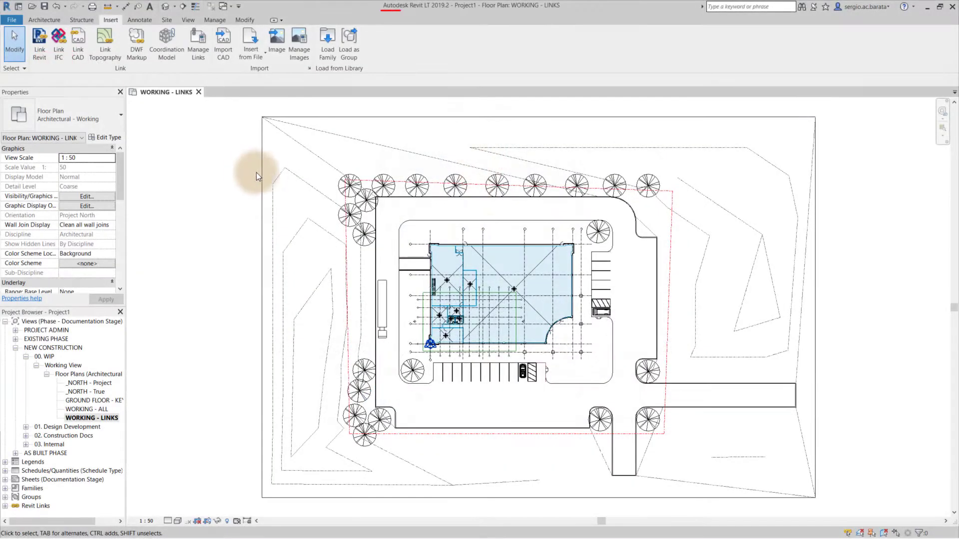
Load the Existing_wDemo file into the project as a group.
{"action": "left_click", "coordinate": [312, 188]}
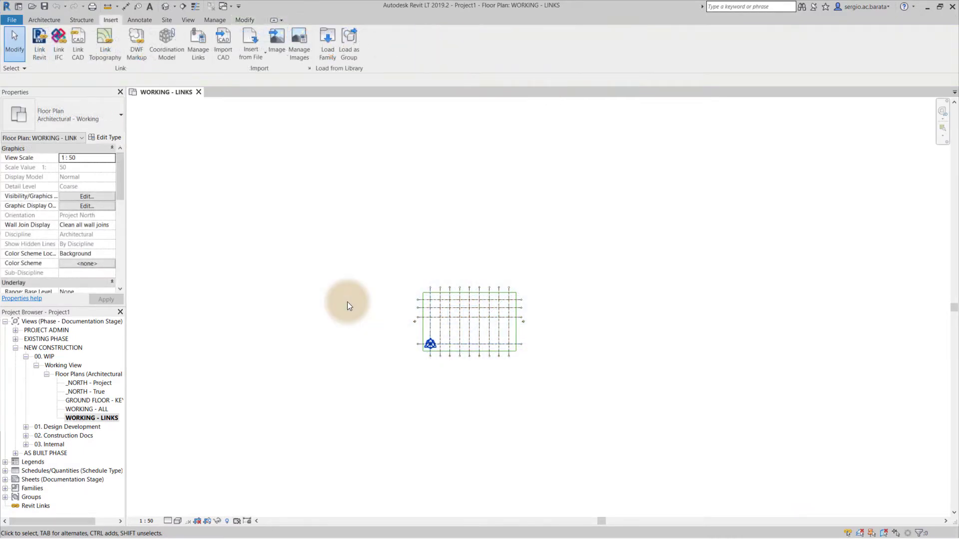
{"action": "left_click", "coordinate": [345, 55]}
{"action": "left_click", "coordinate": [167, 280]}
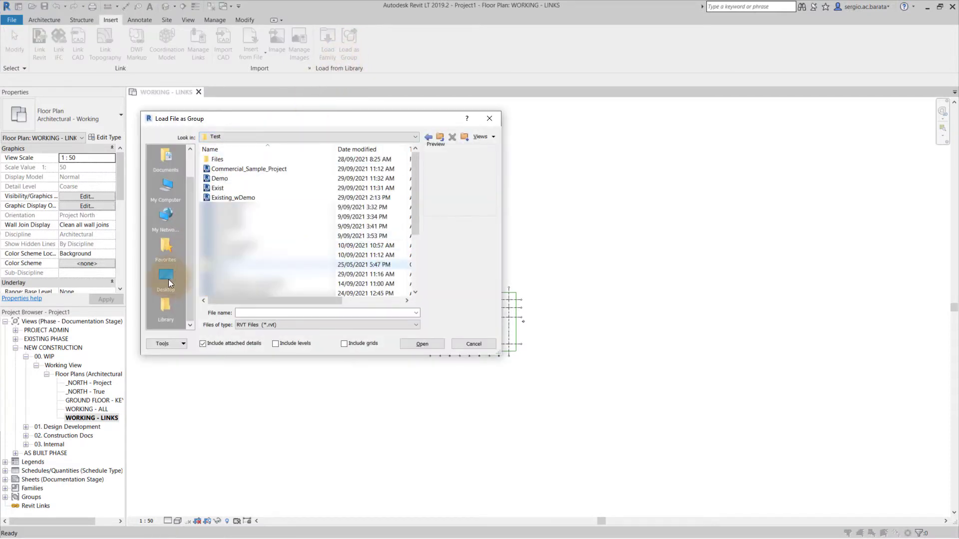
{"action": "left_click", "coordinate": [243, 197]}
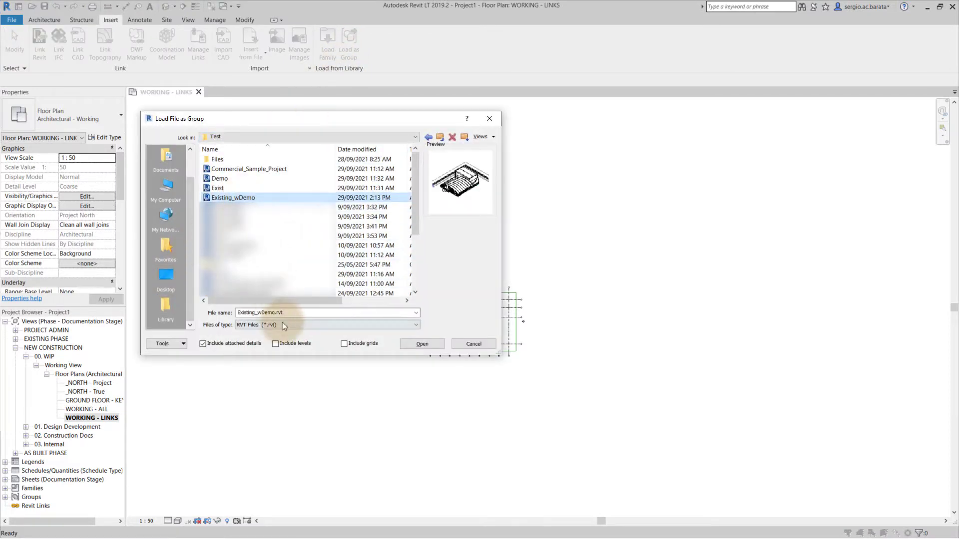
{"action": "left_click", "coordinate": [288, 343]}
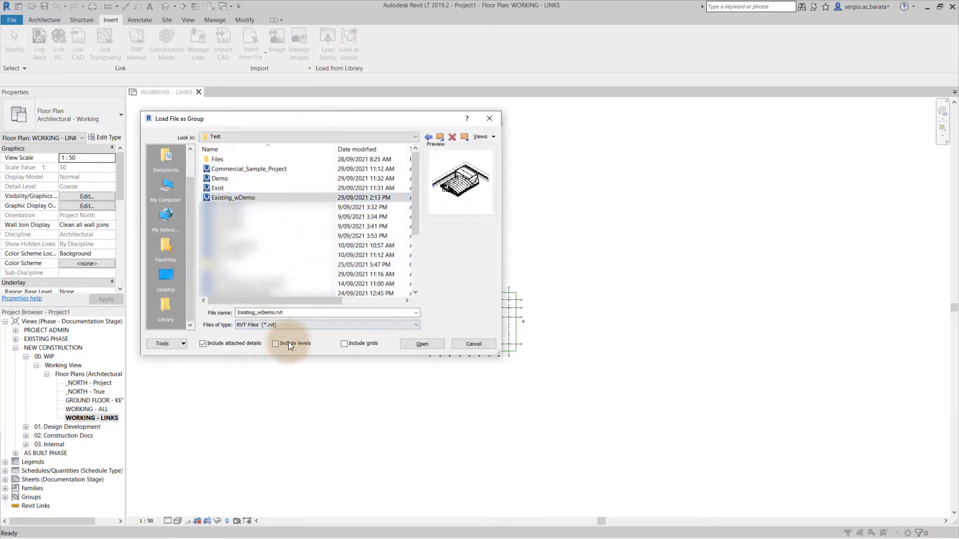
{"action": "left_click", "coordinate": [406, 346]}
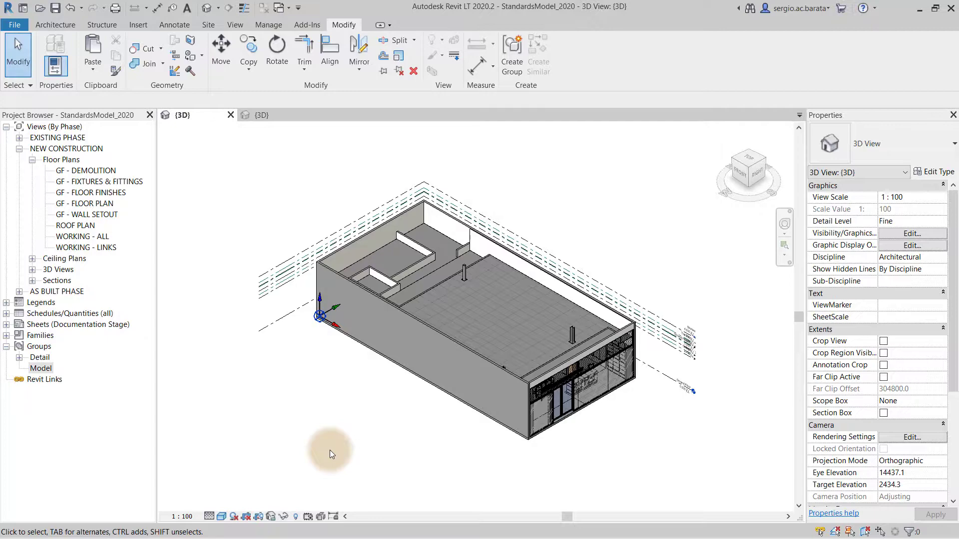
Combine all elements in the 3D view except the Project Base Point into one model group, keeping the default name.
{"action": "left_click_drag", "start_coordinate": [208, 147], "coordinate": [659, 317]}
{"action": "left_click_drag", "start_coordinate": [721, 457], "coordinate": [741, 485]}
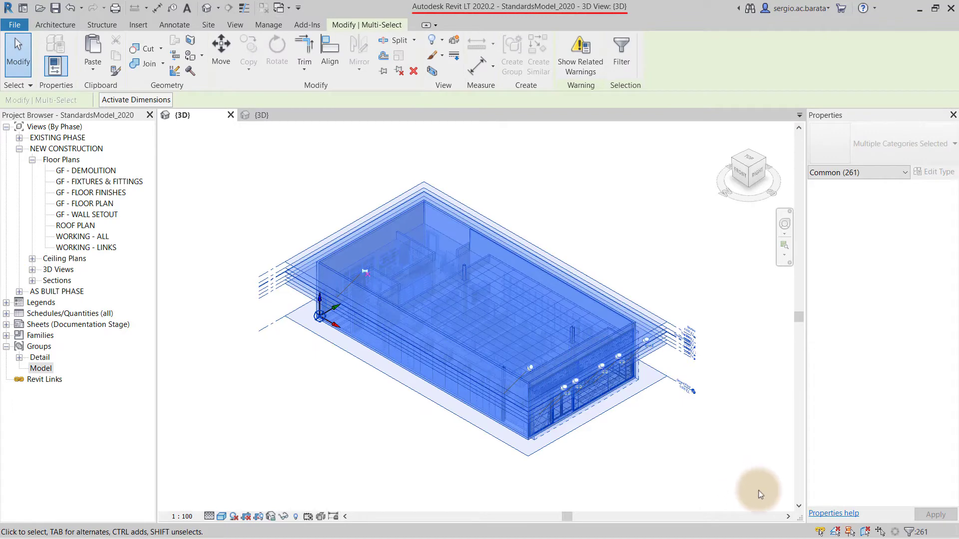
{"action": "left_click", "coordinate": [908, 532]}
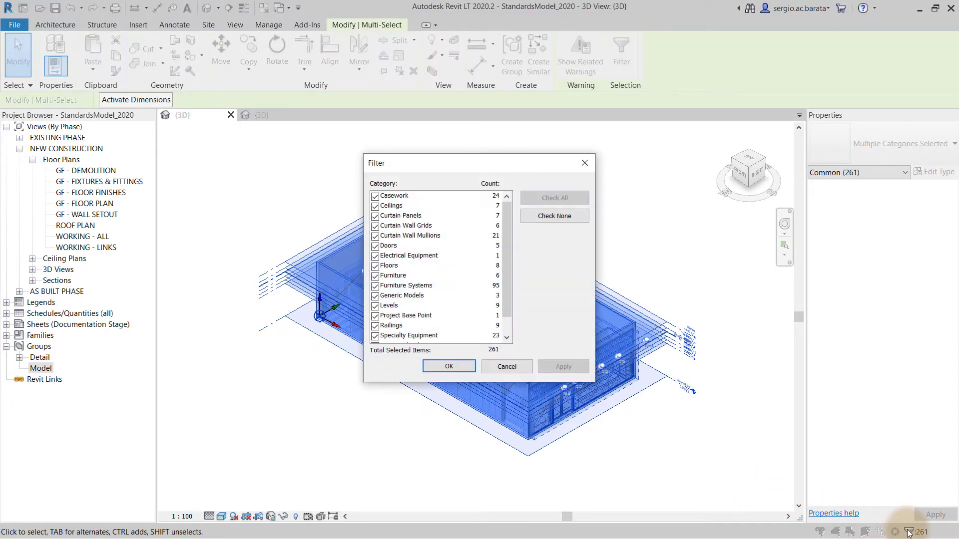
{"action": "left_click", "coordinate": [376, 316]}
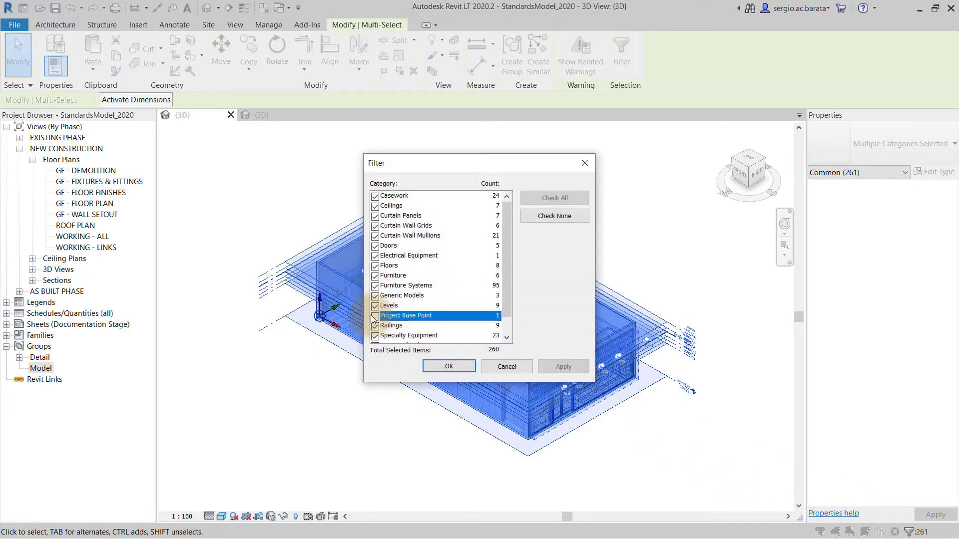
{"action": "left_click", "coordinate": [454, 366]}
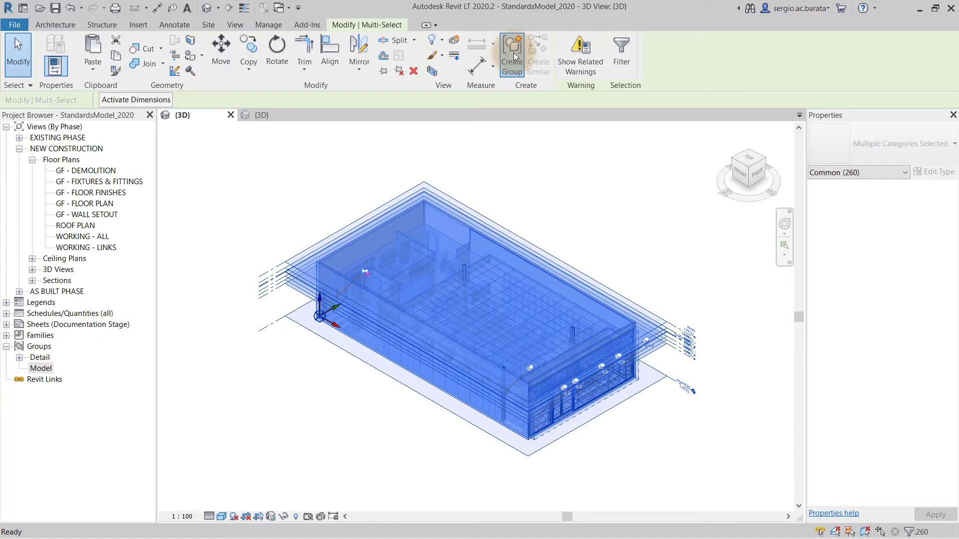
{"action": "left_click", "coordinate": [514, 53]}
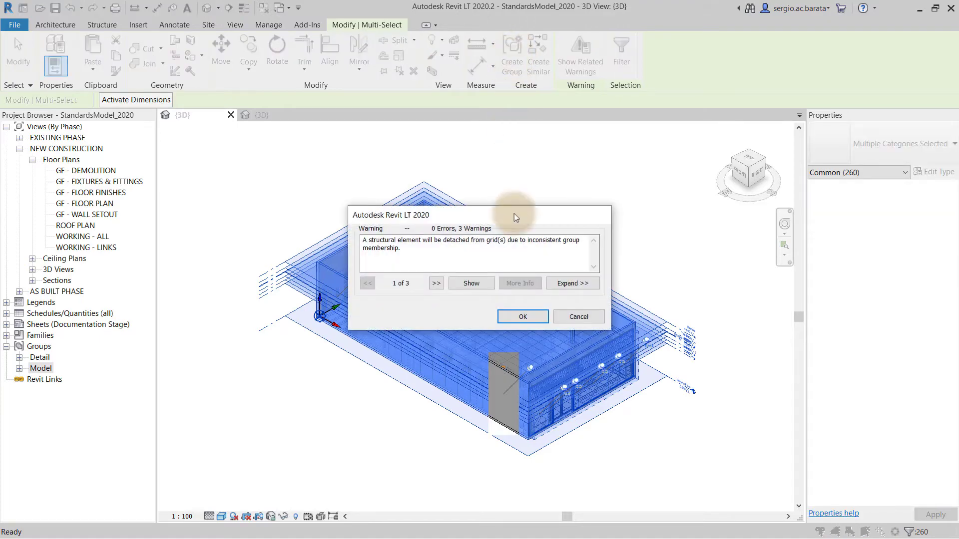
{"action": "left_click", "coordinate": [514, 317]}
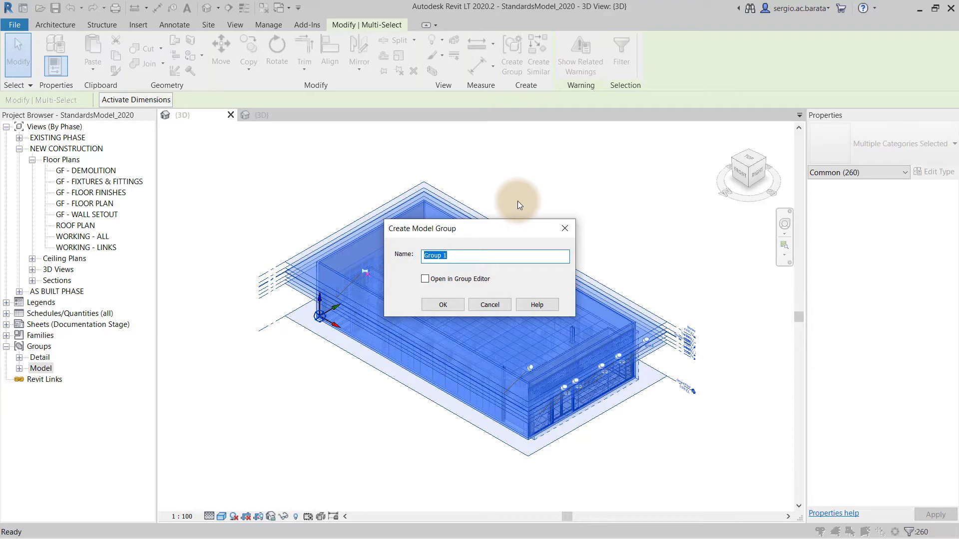
{"action": "left_click", "coordinate": [443, 303]}
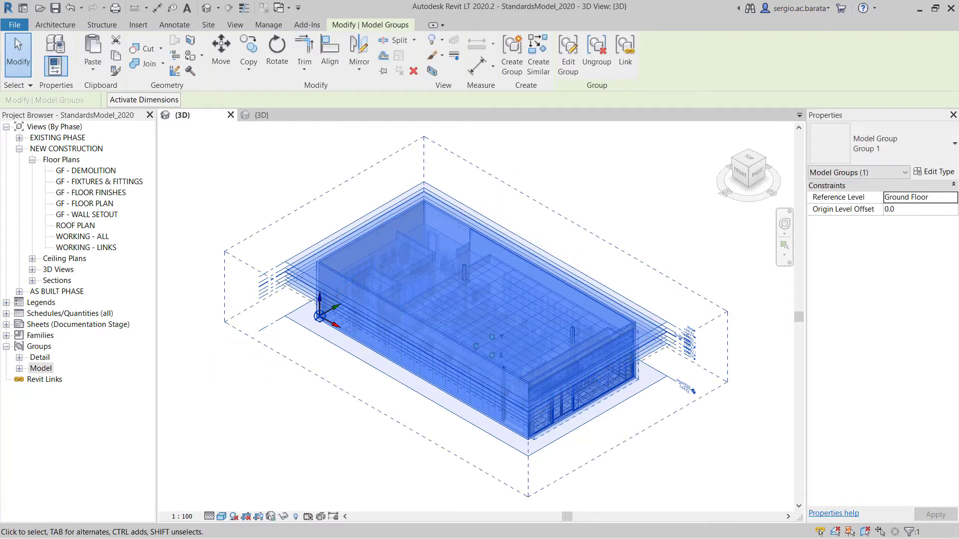
In the WORKING - LINKS plan, move the group's origin to the project base point at the intersection of grids A and 1.
{"action": "left_click", "coordinate": [248, 190]}
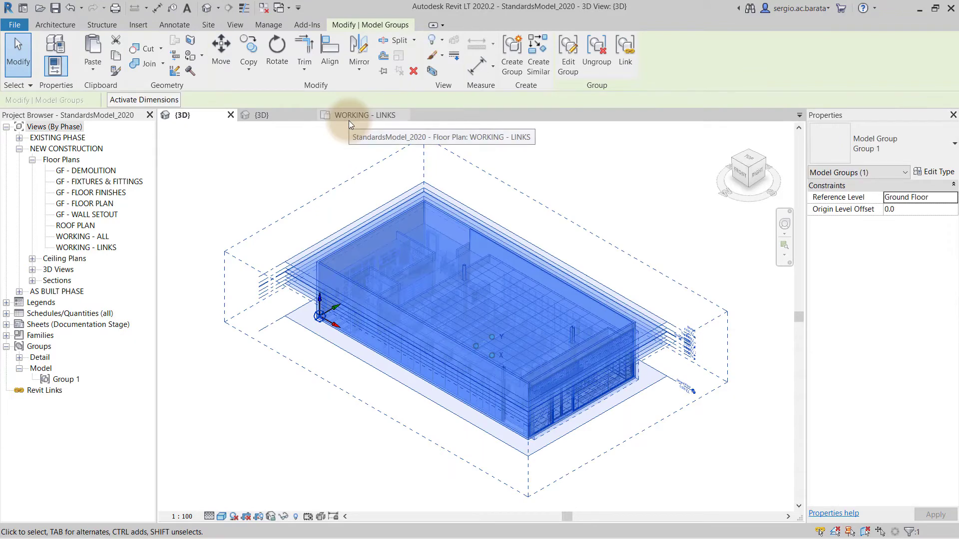
{"action": "left_click", "coordinate": [349, 120]}
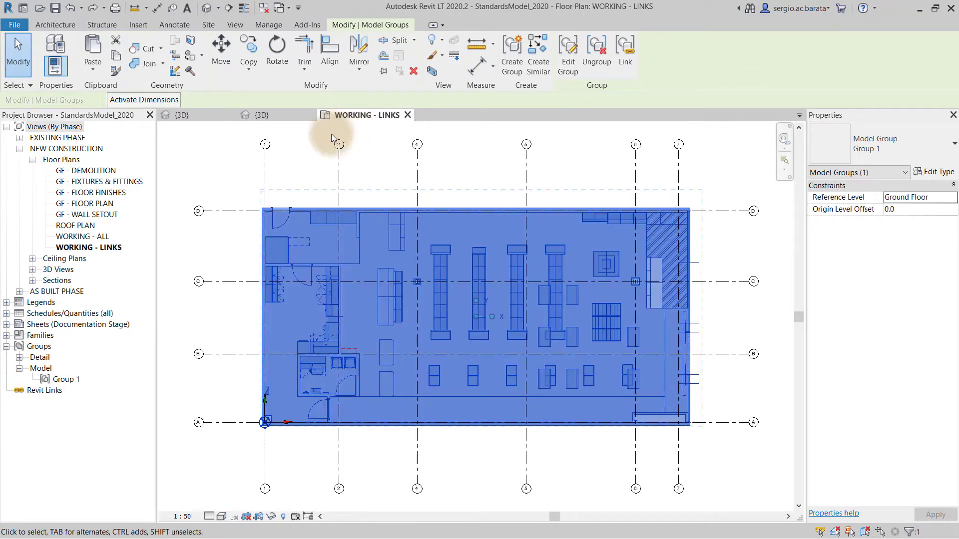
{"action": "right_click", "coordinate": [181, 253]}
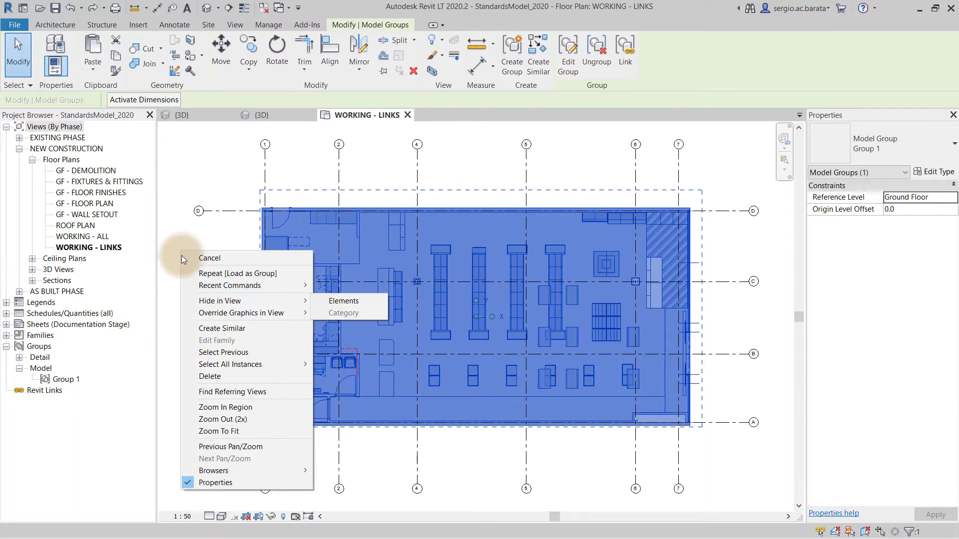
{"action": "left_click", "coordinate": [223, 408]}
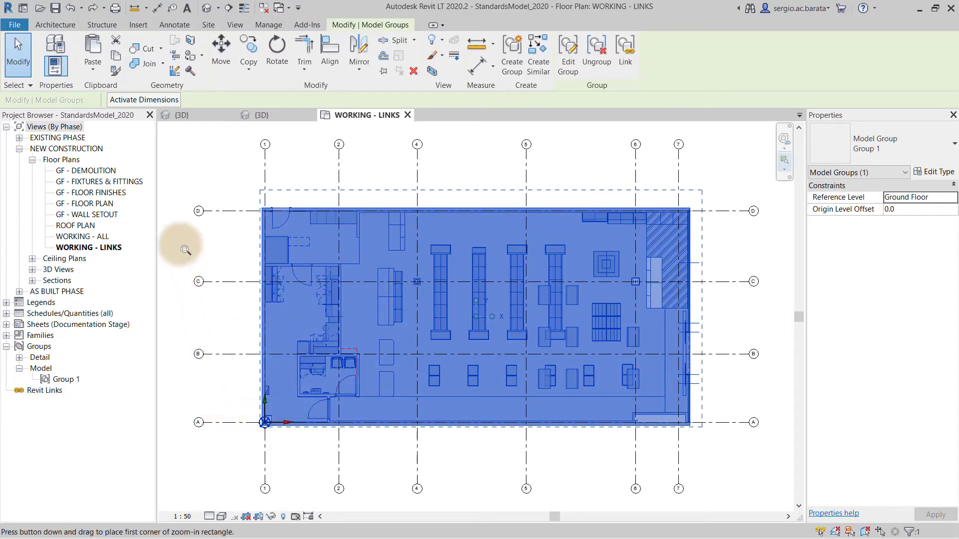
{"action": "left_click_drag", "start_coordinate": [180, 244], "coordinate": [508, 442]}
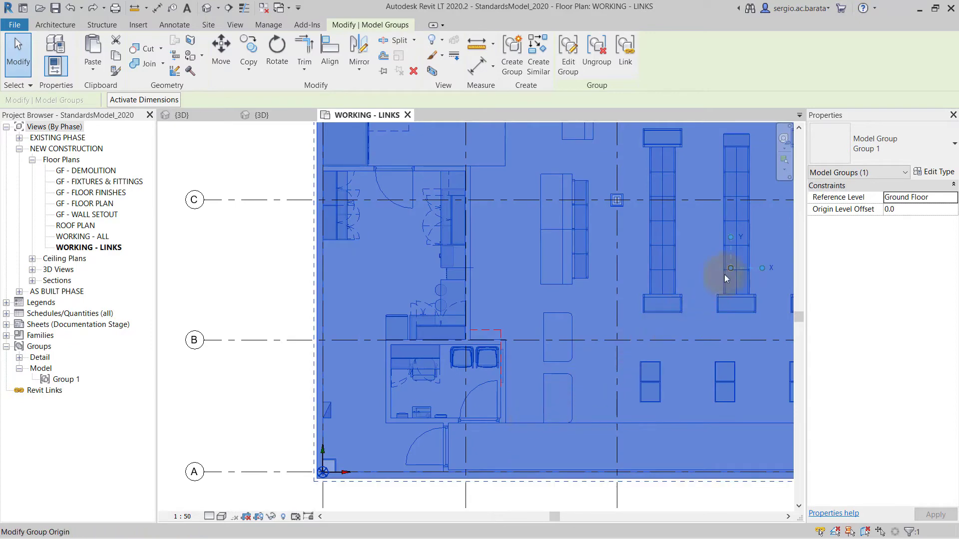
{"action": "left_click_drag", "start_coordinate": [731, 268], "coordinate": [686, 295]}
{"action": "left_click_drag", "start_coordinate": [578, 336], "coordinate": [323, 473]}
{"action": "key", "text": "Escape"}
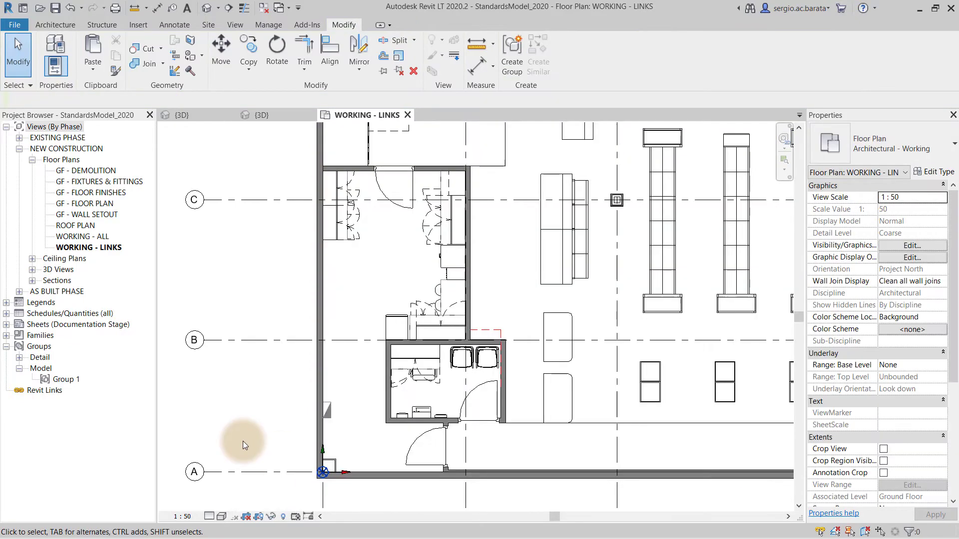
Save the model group as Export.rvt in the Export folder, replacing the existing file and including attached detail groups as views.
{"action": "right_click", "coordinate": [242, 441]}
{"action": "left_click", "coordinate": [280, 396]}
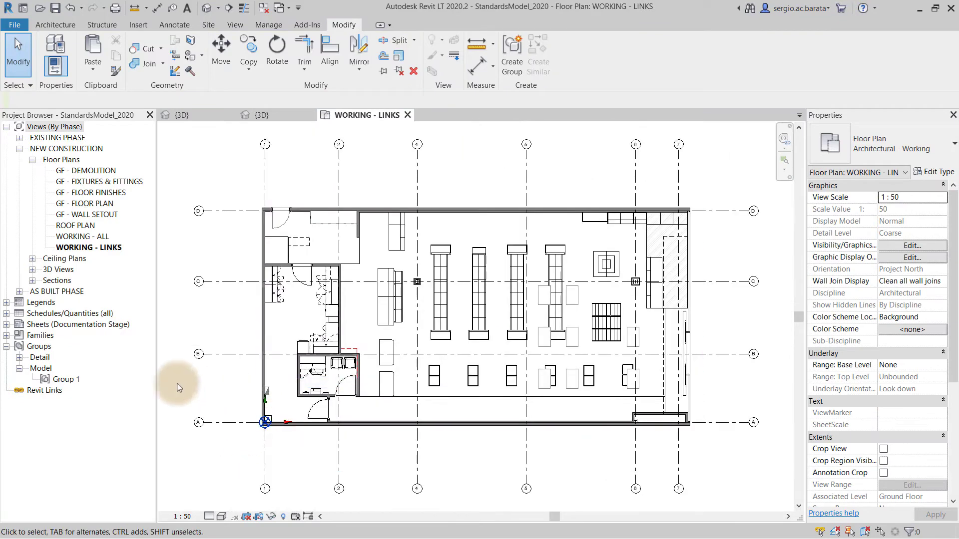
{"action": "right_click", "coordinate": [75, 380]}
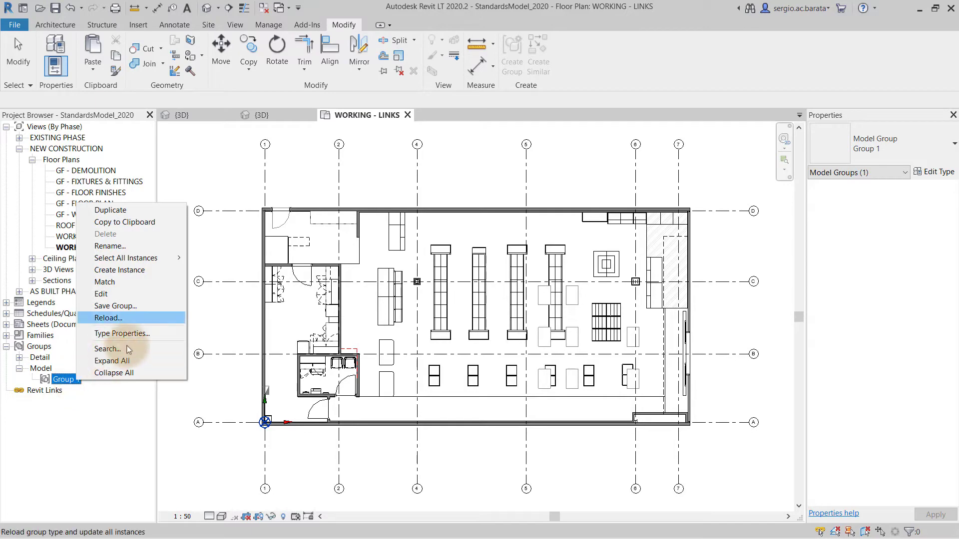
{"action": "left_click", "coordinate": [170, 306]}
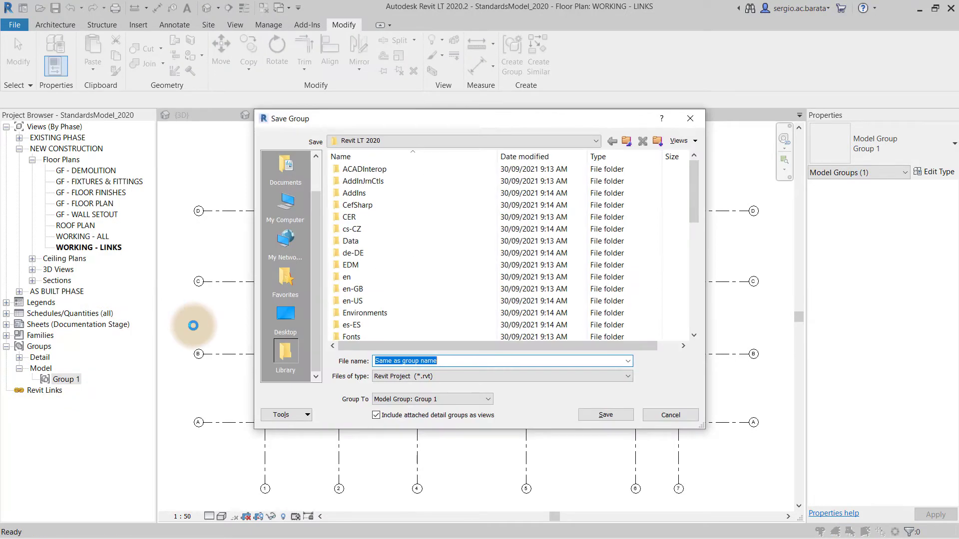
{"action": "left_click", "coordinate": [392, 169]}
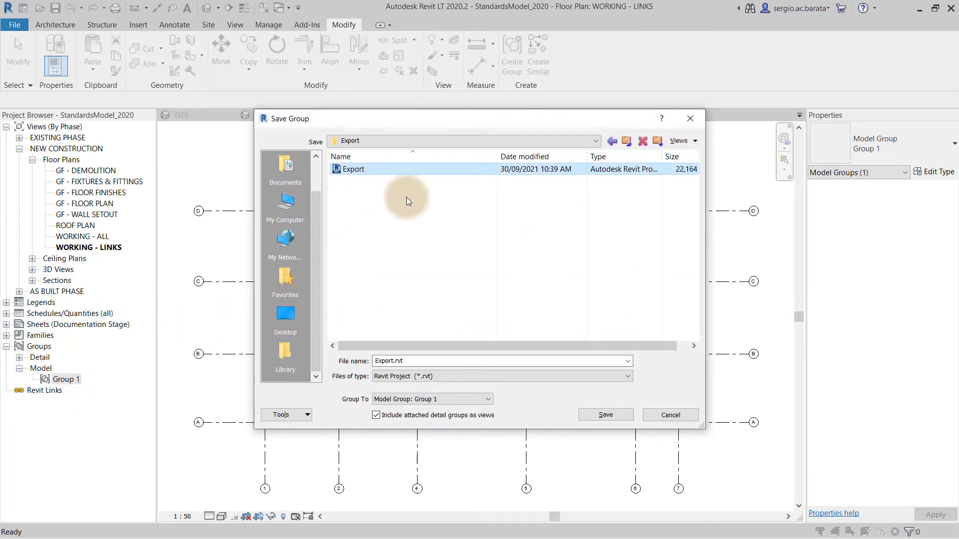
{"action": "left_click", "coordinate": [605, 416]}
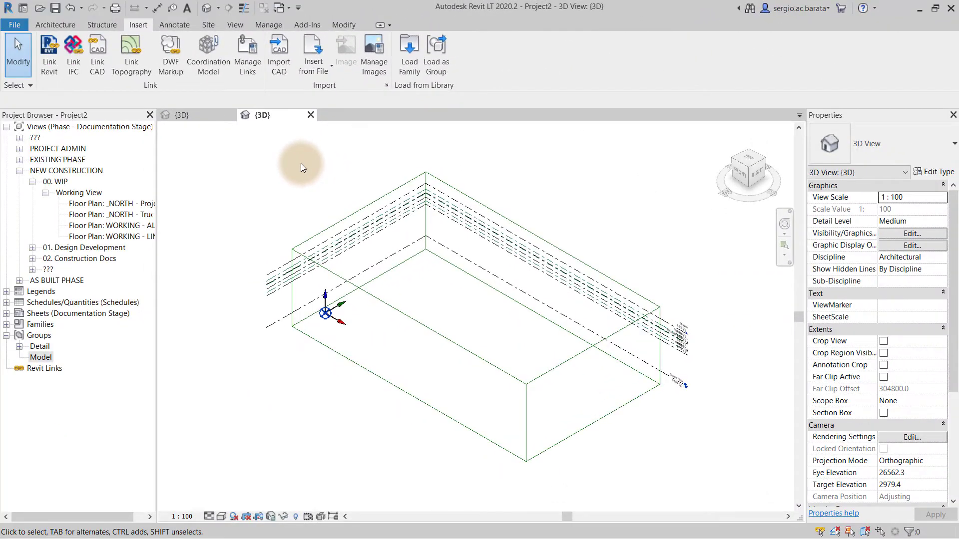
Load Export.rvt into Project2 as a group with attached details, levels and grids included.
{"action": "left_click", "coordinate": [436, 55]}
{"action": "left_click", "coordinate": [285, 360]}
{"action": "left_click", "coordinate": [353, 177]}
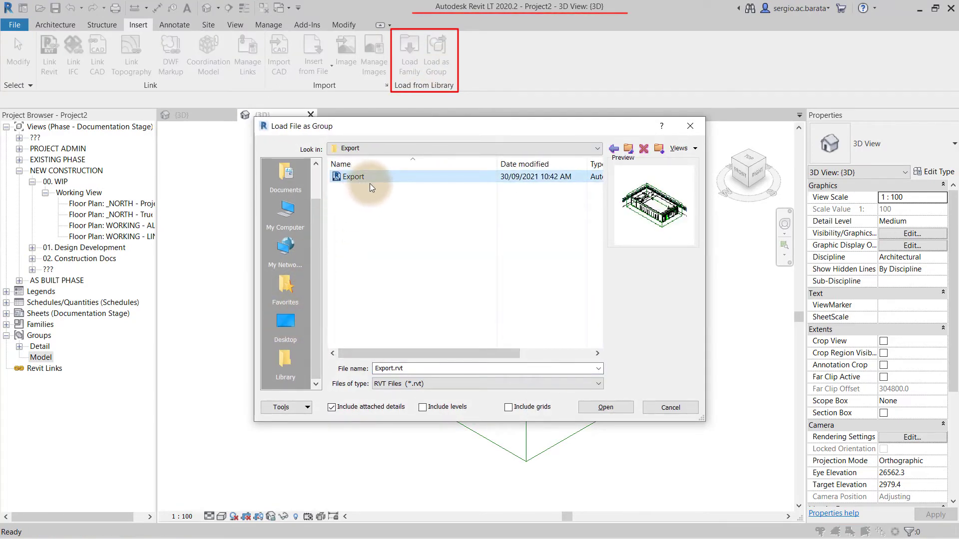
{"action": "left_click", "coordinate": [423, 408]}
{"action": "left_click", "coordinate": [509, 407]}
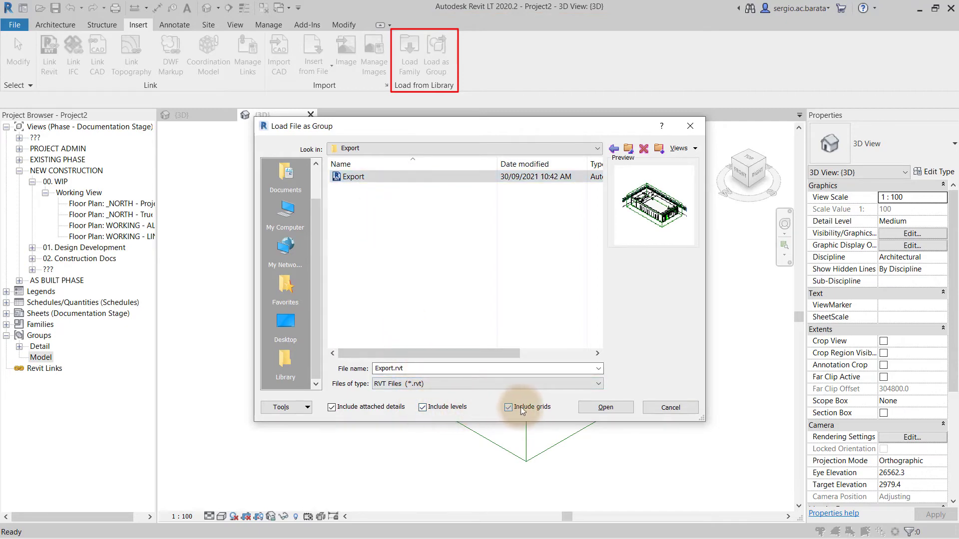
{"action": "left_click", "coordinate": [597, 406]}
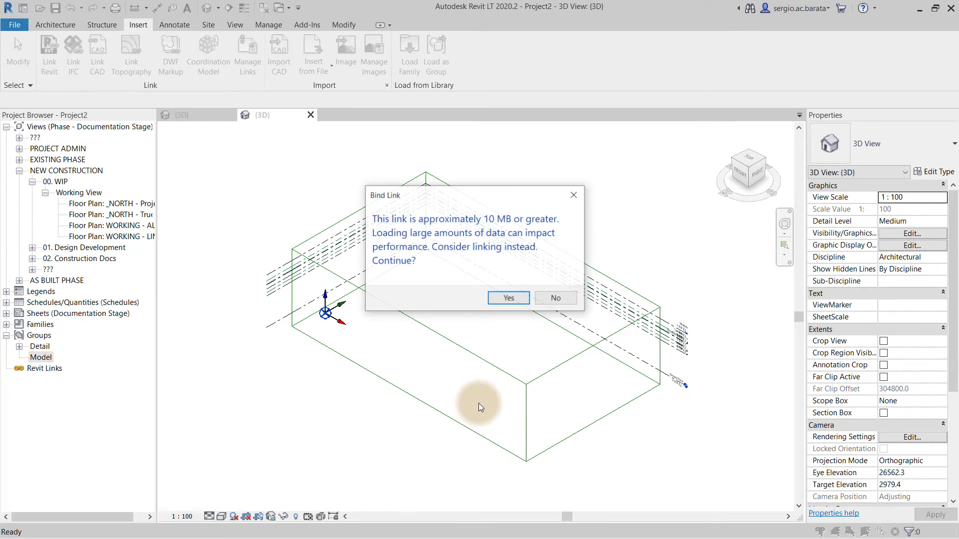
{"action": "key", "text": "Return"}
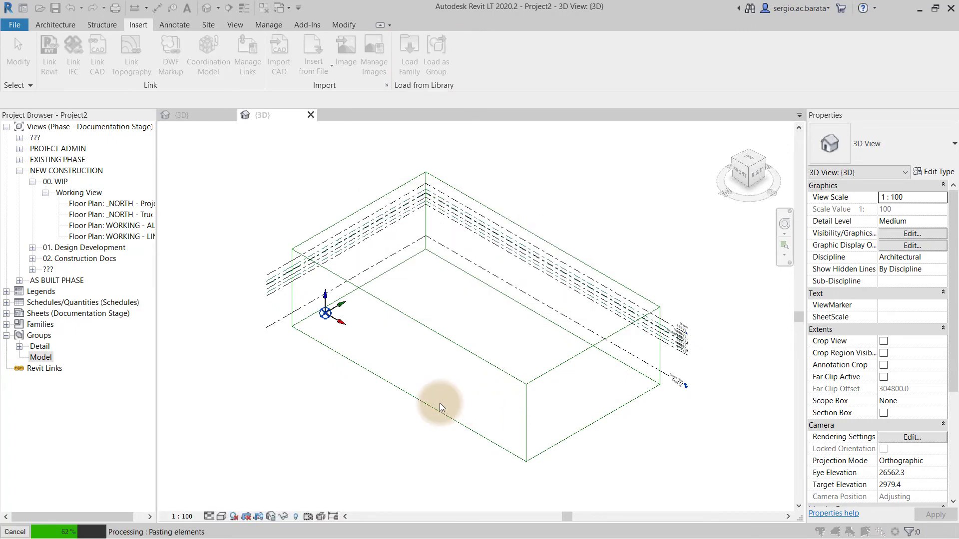
{"action": "key", "text": "Return"}
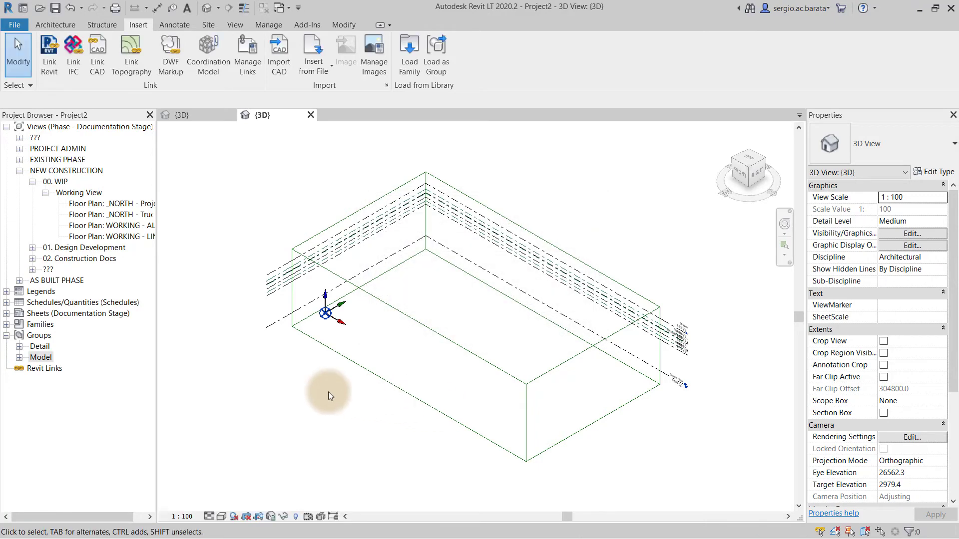
Place an instance of the Export model group in the WORKING - LINKS plan, with its origin at the intersection of grids A and 1.
{"action": "double_click", "coordinate": [40, 357]}
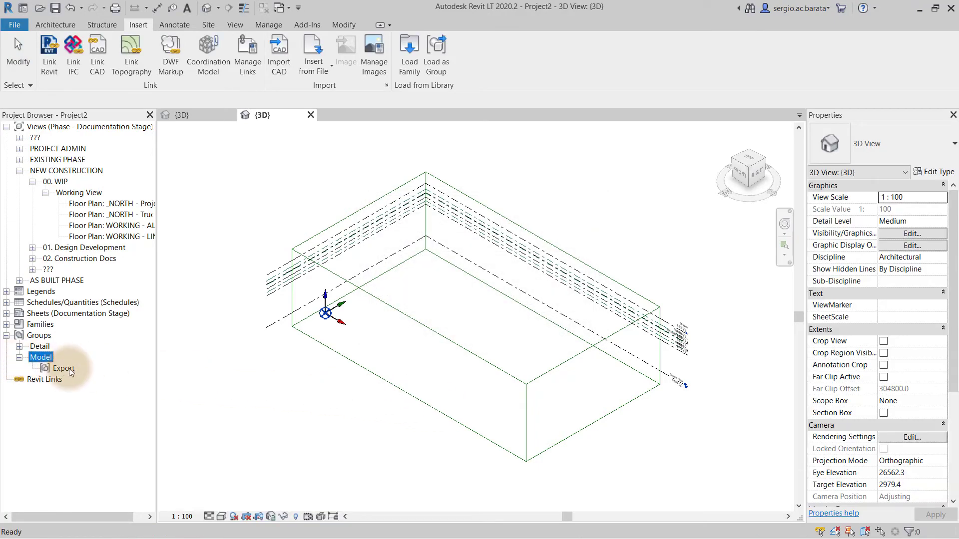
{"action": "left_click", "coordinate": [63, 368]}
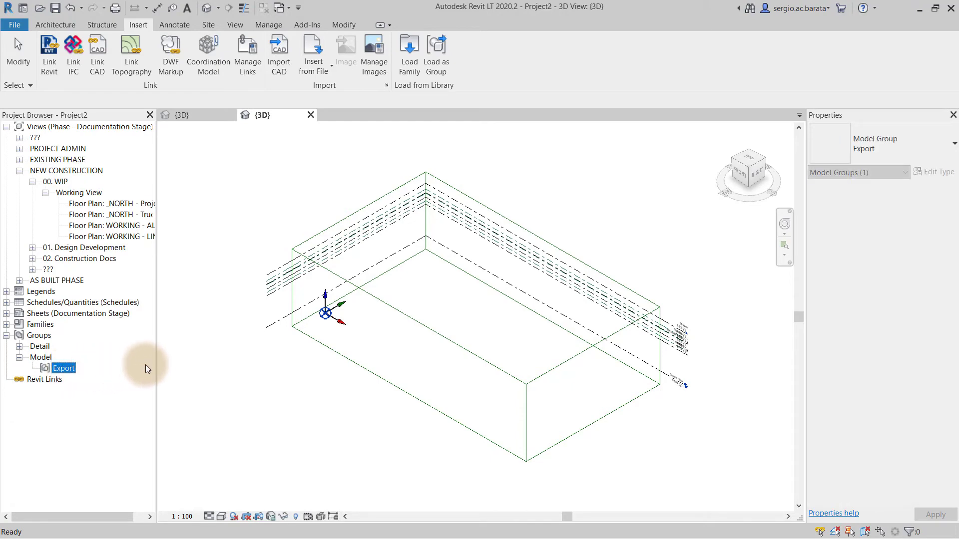
{"action": "double_click", "coordinate": [140, 241]}
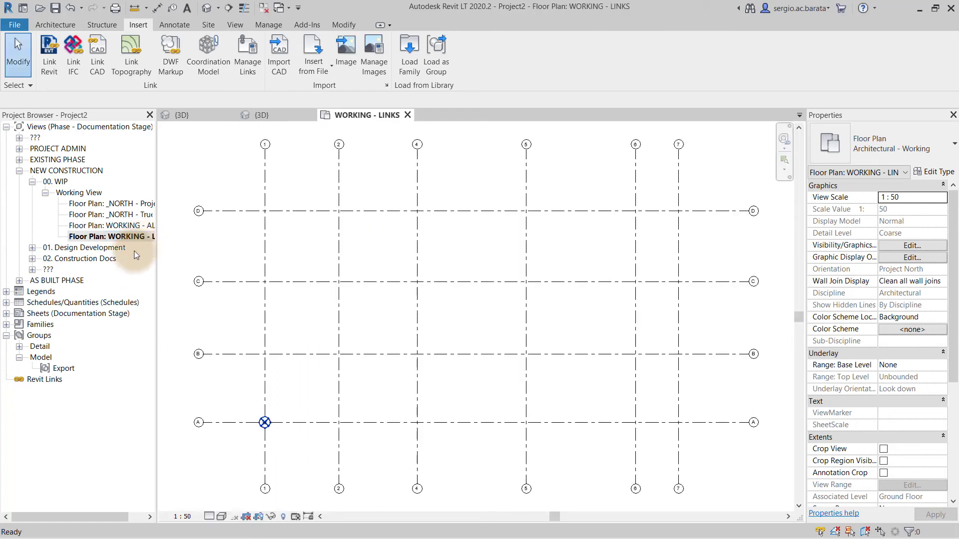
{"action": "right_click", "coordinate": [69, 369]}
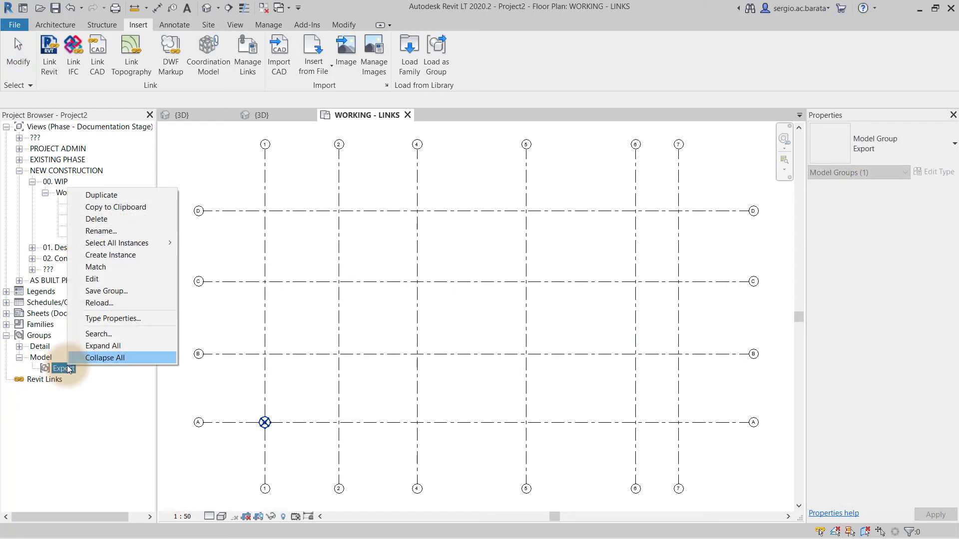
{"action": "left_click", "coordinate": [144, 255]}
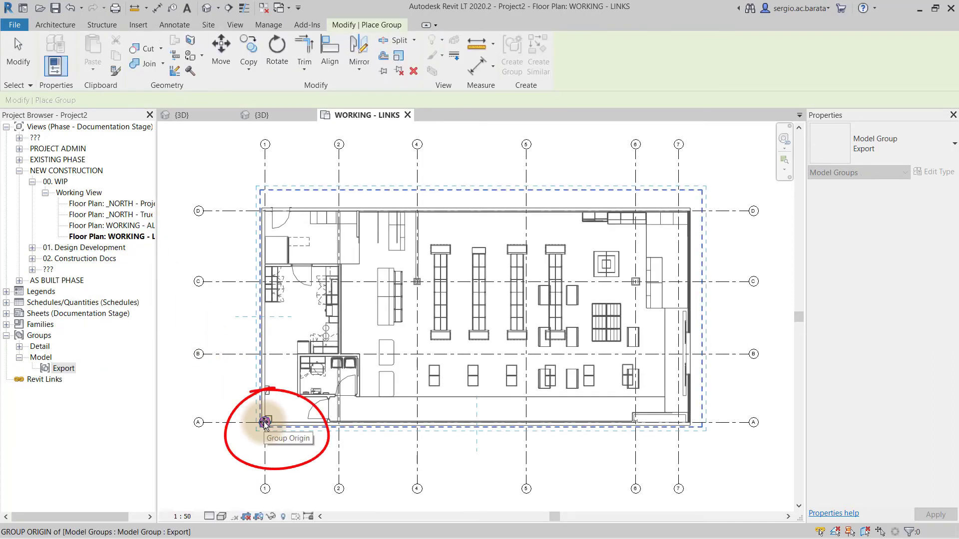
{"action": "left_click", "coordinate": [264, 423]}
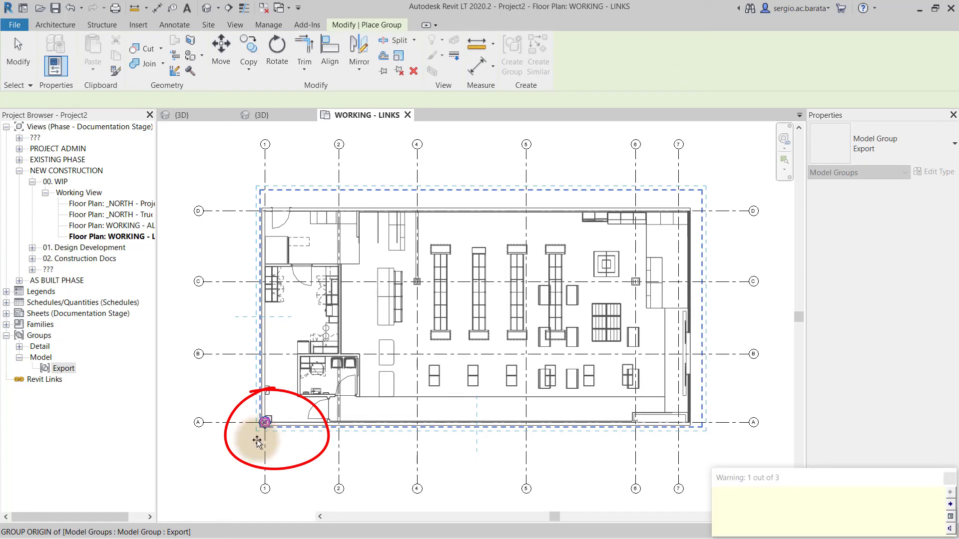
{"action": "left_click", "coordinate": [257, 442]}
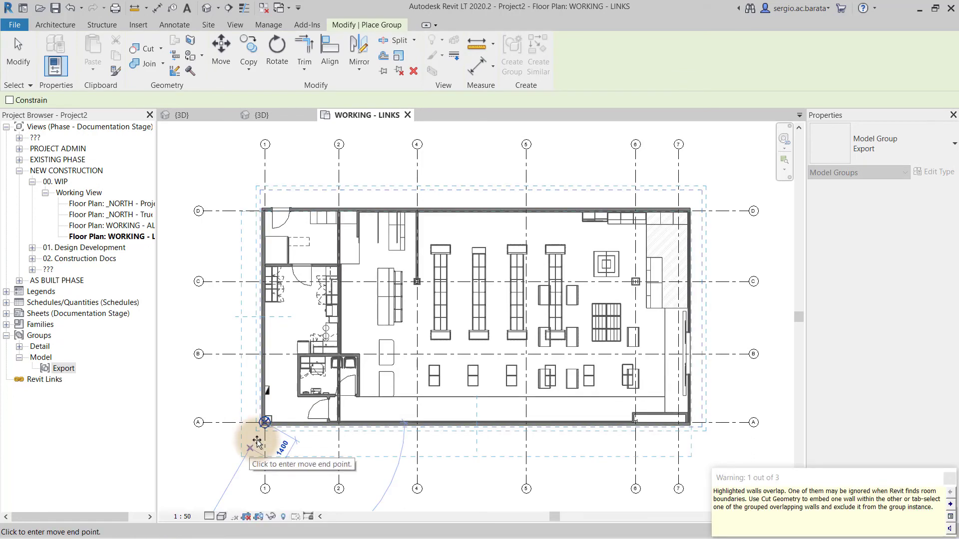
{"action": "key", "text": "Escape"}
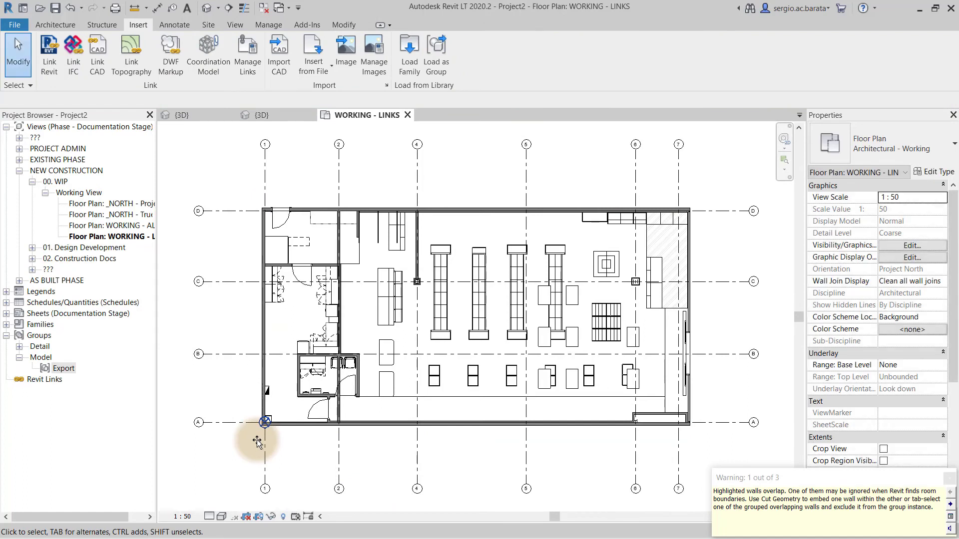
{"action": "left_click", "coordinate": [949, 478]}
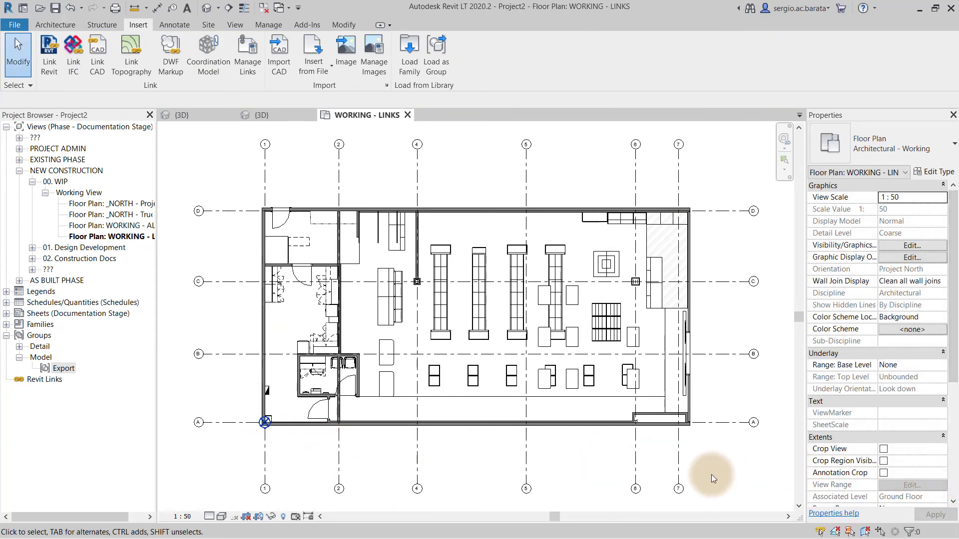
Select the placed Export model group in the 3D view.
{"action": "left_click", "coordinate": [284, 115]}
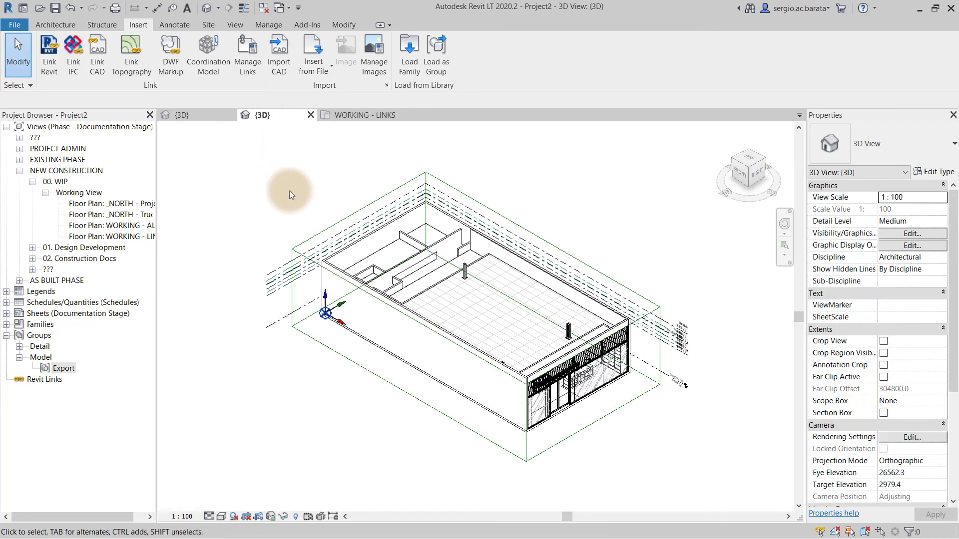
{"action": "left_click", "coordinate": [381, 356]}
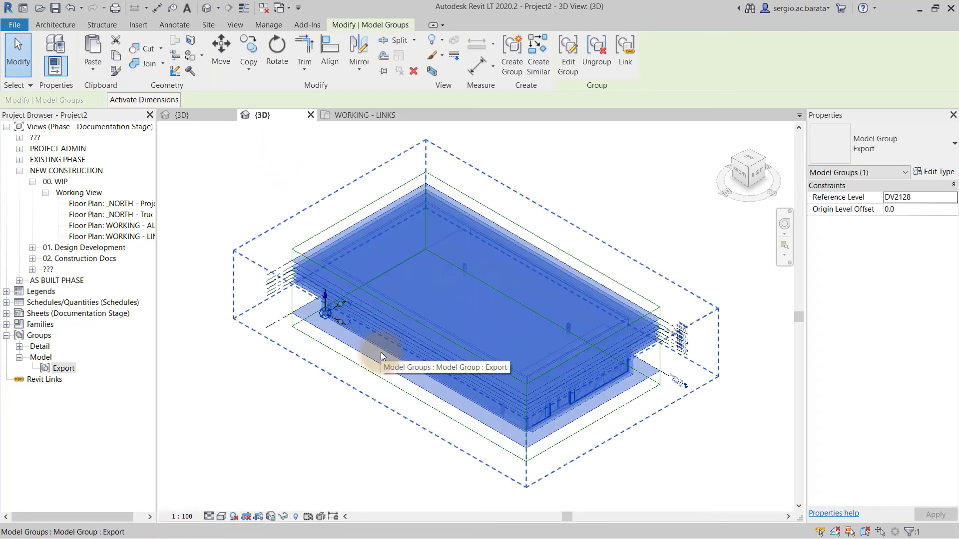